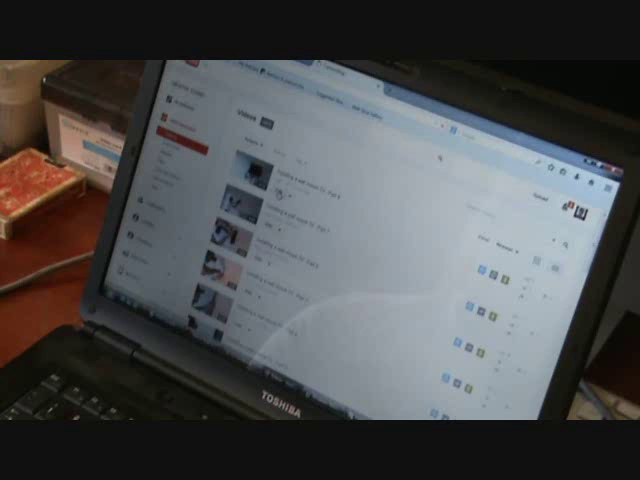
Edit the Part 8 title to read 'Installing a wall mount TV - Part 8' and save
click(281, 191)
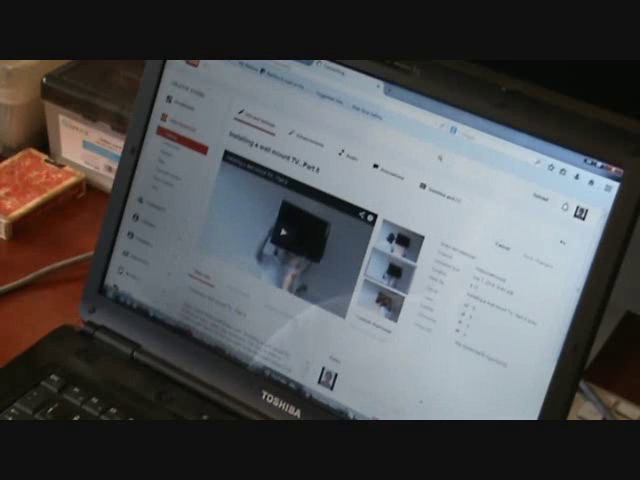
scroll(320, 260, down, 2)
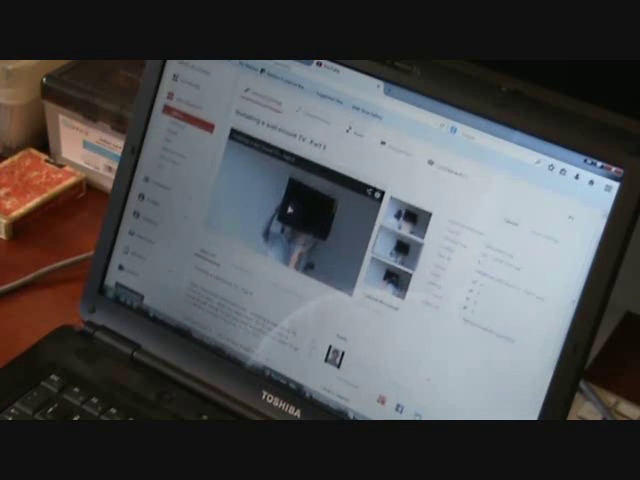
scroll(320, 260, down, 2)
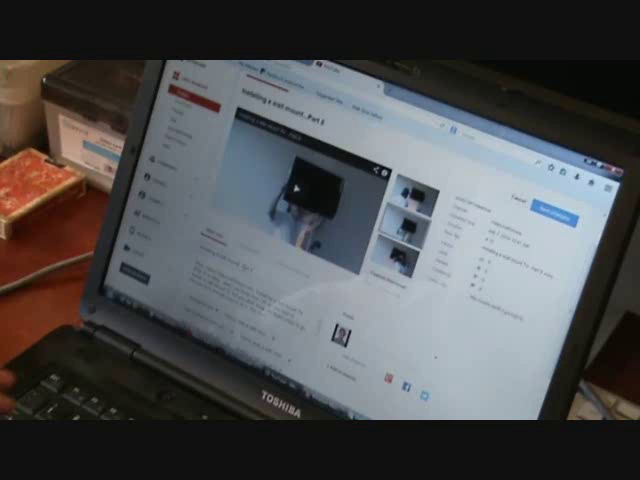
text(T)
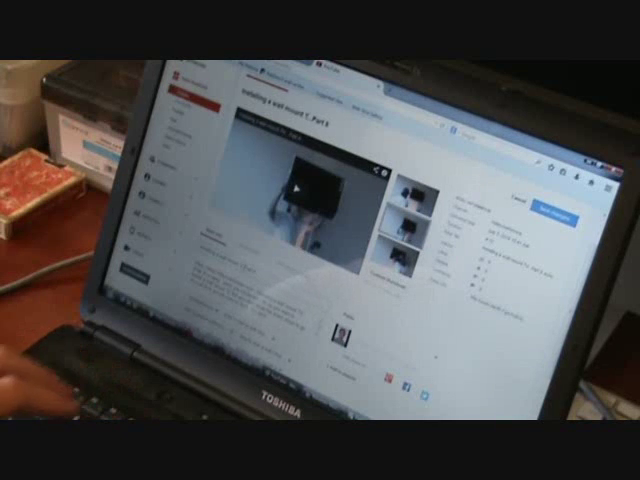
text(V)
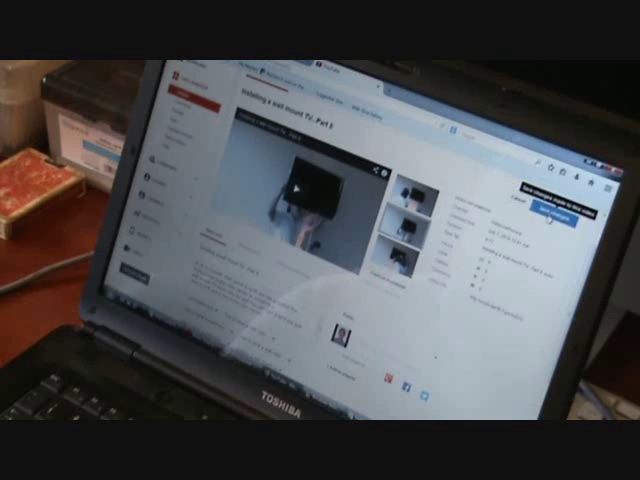
click(552, 216)
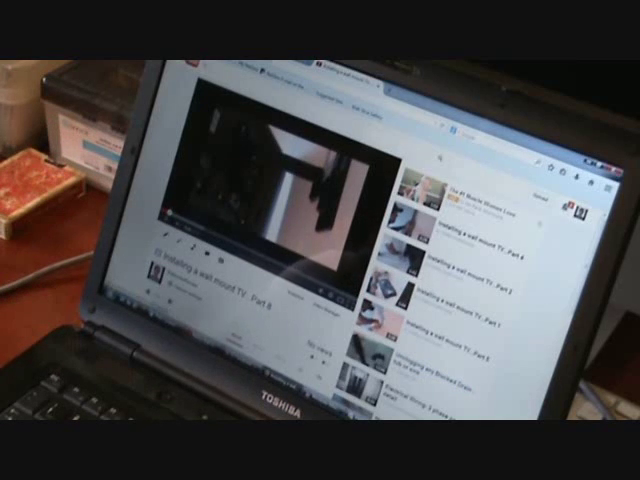
scroll(300, 250, down, 5)
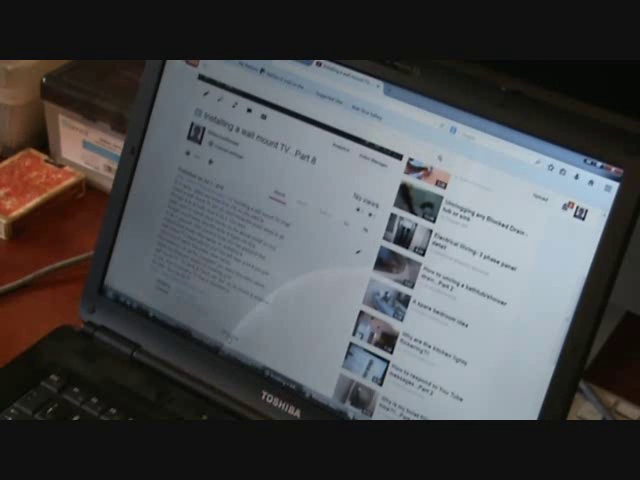
Shorten the Part 8 watch page description using Show less
click(358, 250)
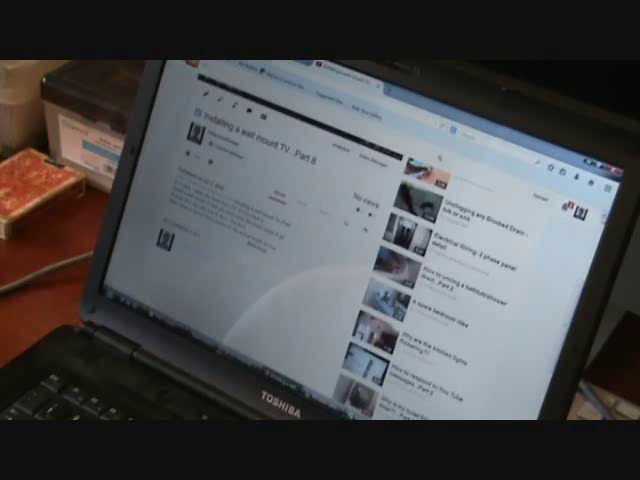
scroll(300, 230, up, 2)
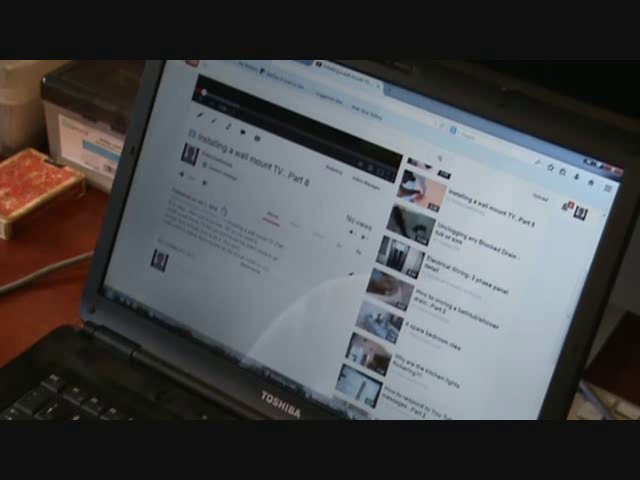
Open the Share options for the Part 8 video and choose Facebook
click(295, 228)
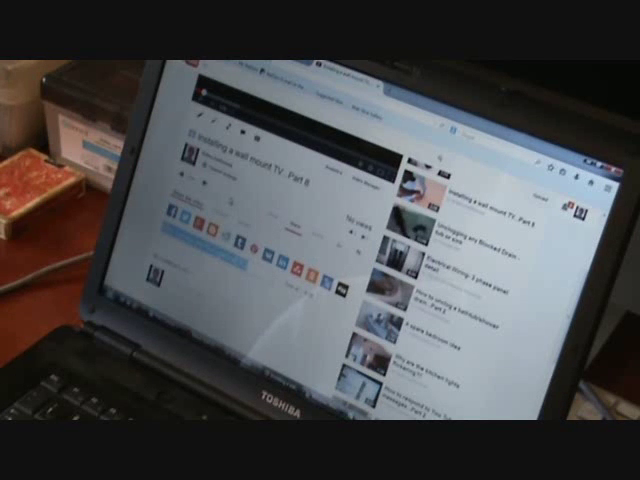
click(205, 255)
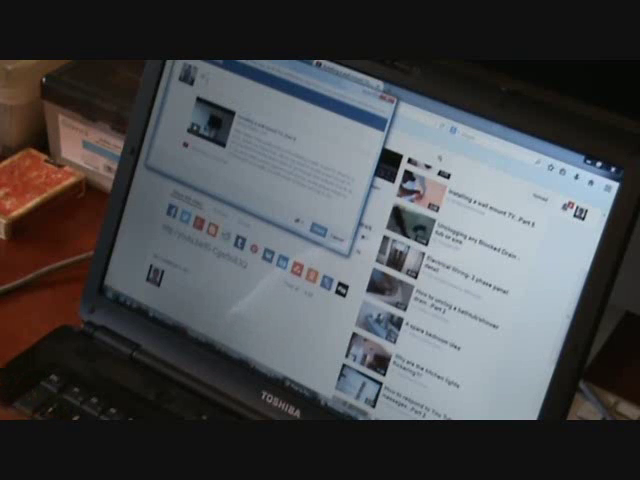
text(mig)
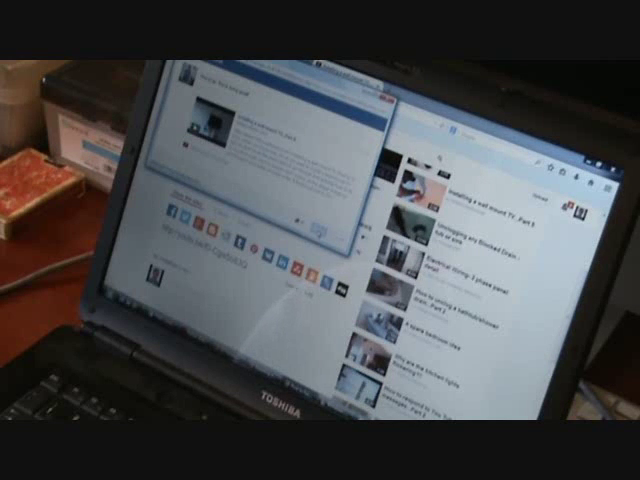
Confirm Share link to post the Part 8 wall mount TV video to Facebook
click(385, 100)
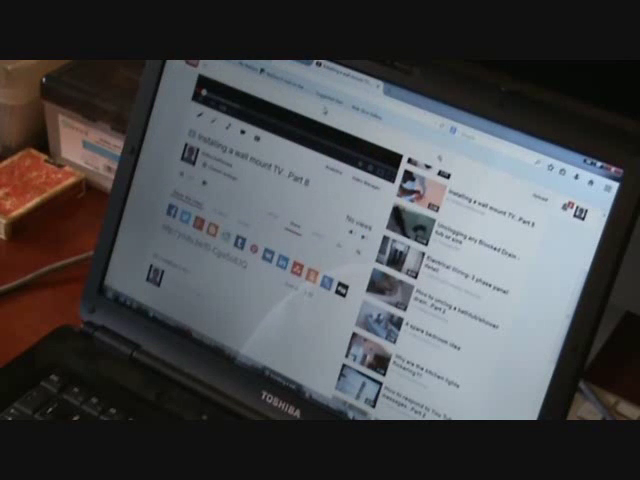